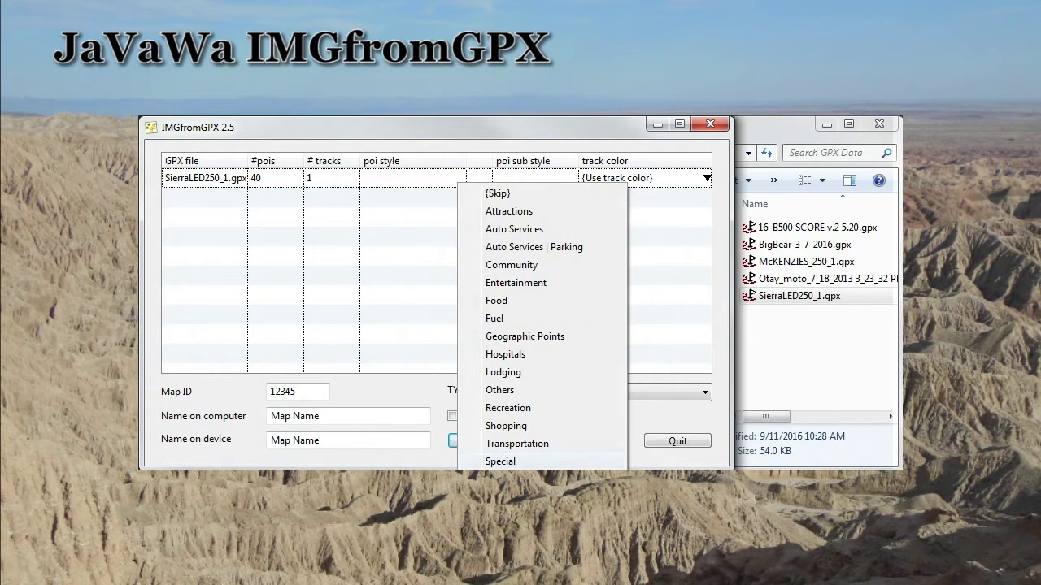
# Give the SierraLED250_1.gpx points the Special POI style with City (0400) sub style.
pyautogui.click(500, 461)
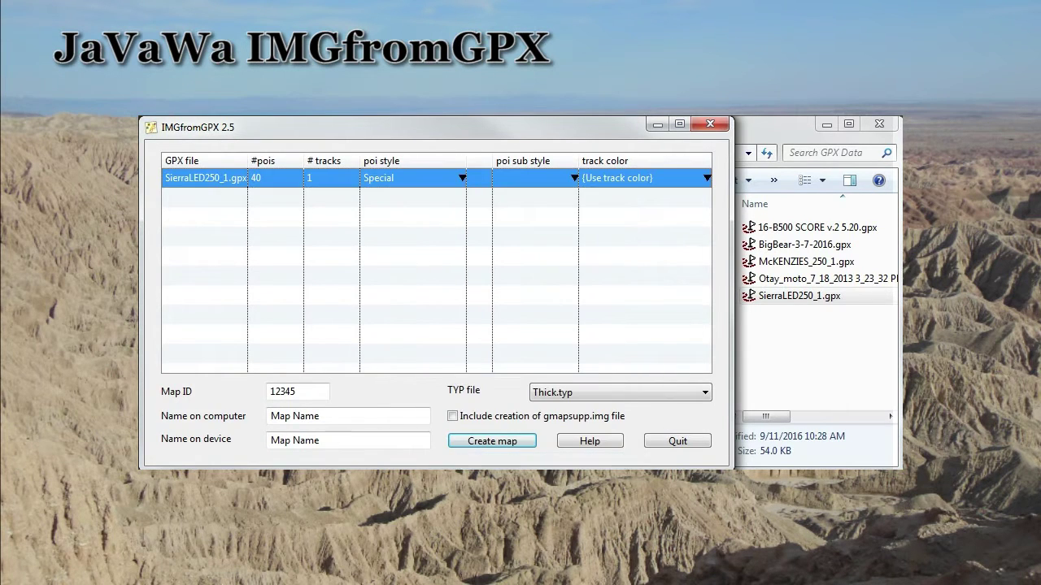
pyautogui.click(537, 177)
pyautogui.click(622, 177)
pyautogui.click(707, 178)
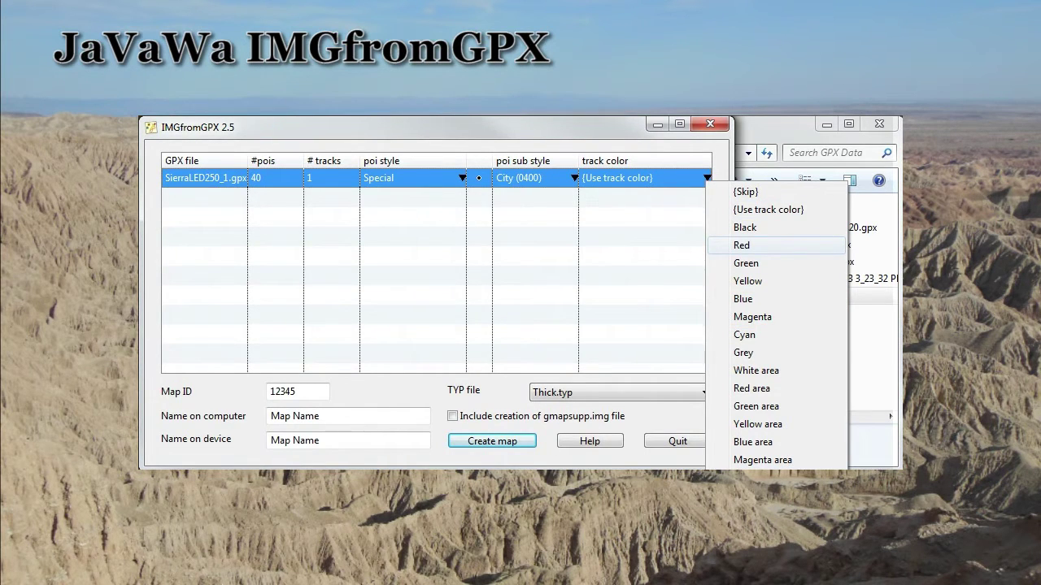
# Confirm Red as the track colour for SierraLED250_1.gpx.
pyautogui.press('Return')
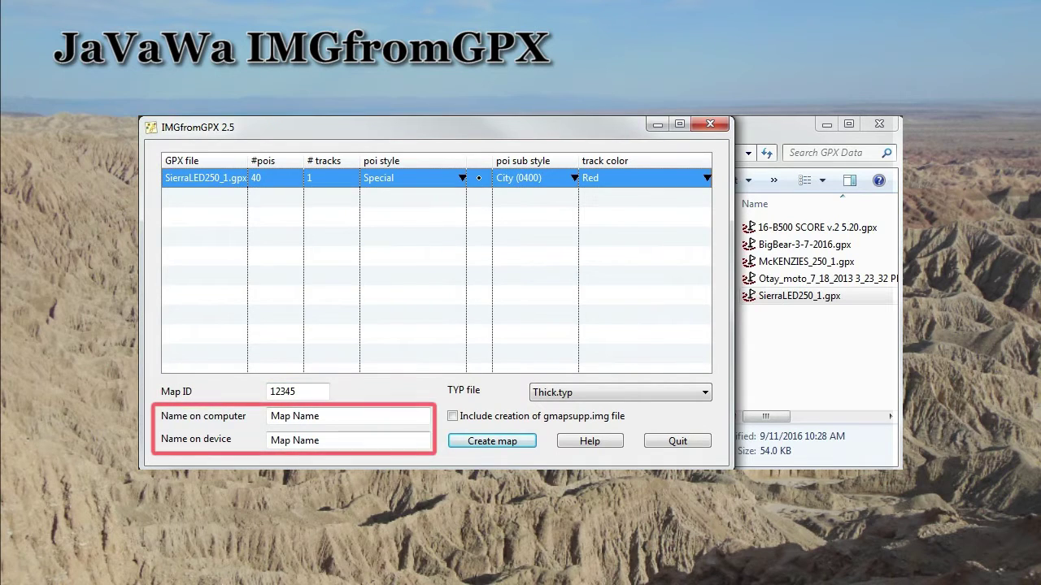
# Replace 'Map Name' with 'Race Map' in both the computer and device name fields.
pyautogui.press('Tab')
pyautogui.write('Race Map')
pyautogui.press('Tab')
pyautogui.write('Race Map')
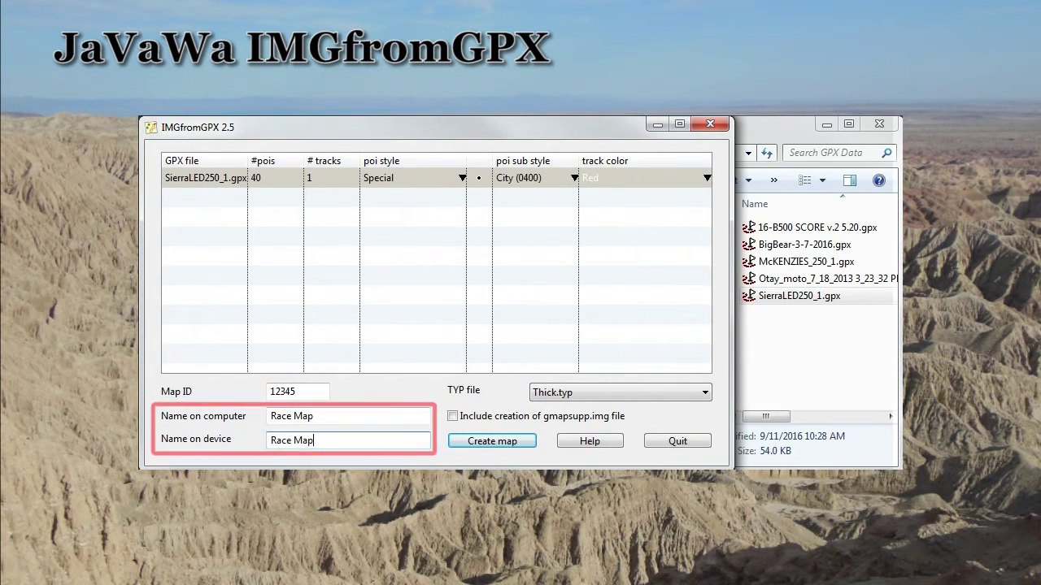
pyautogui.hotkey('alt', 'Down')
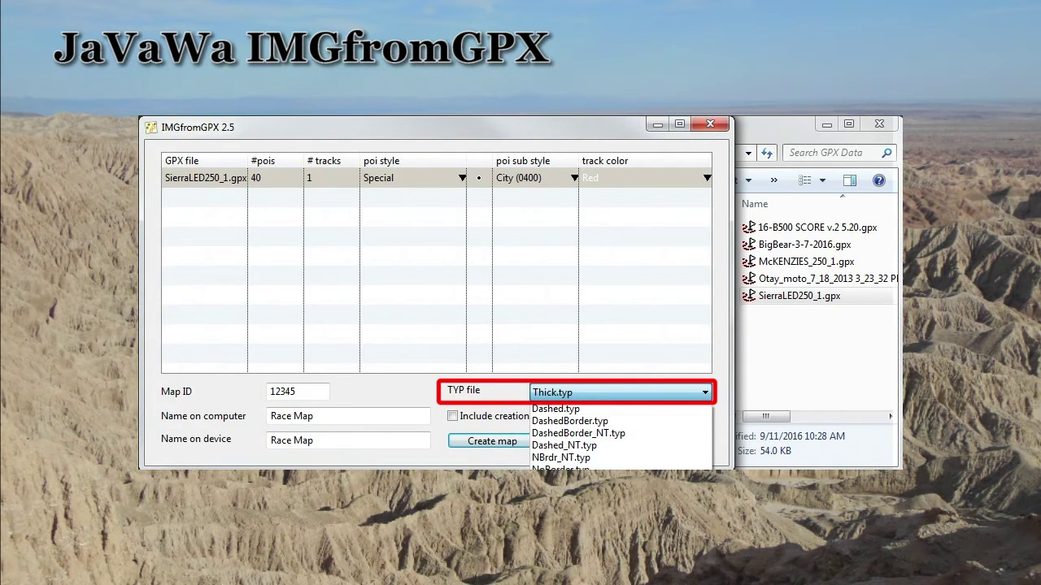
pyautogui.press('Escape')
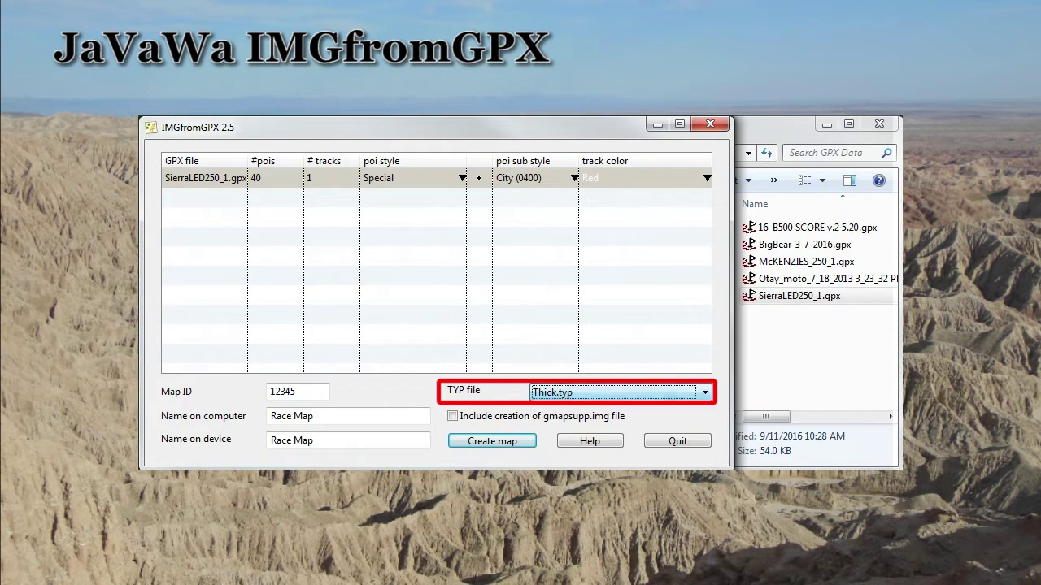
# Check the 'Include creation of gmapsupp.img file' option.
pyautogui.press('Tab')
pyautogui.press('space')
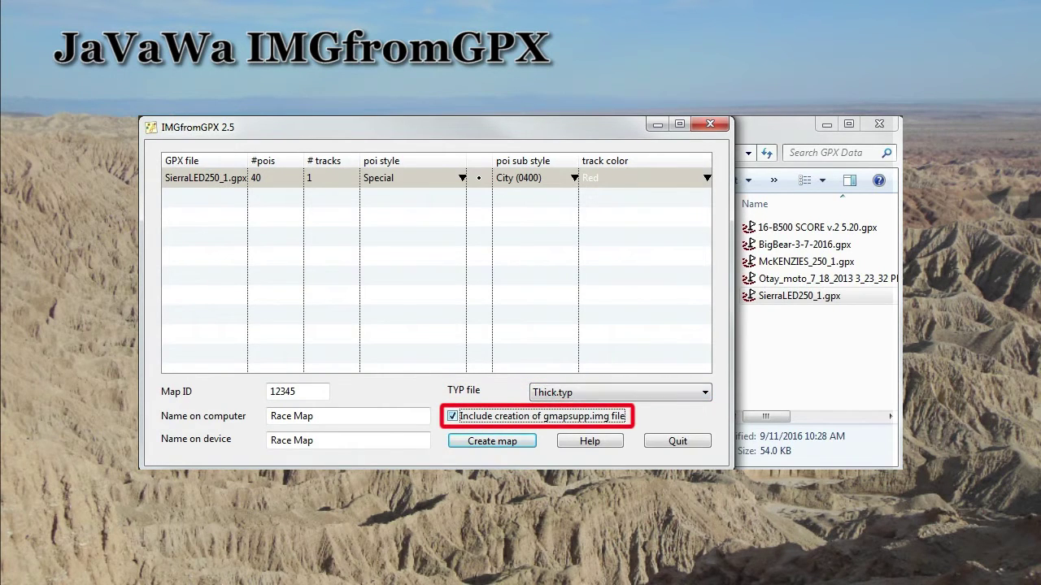